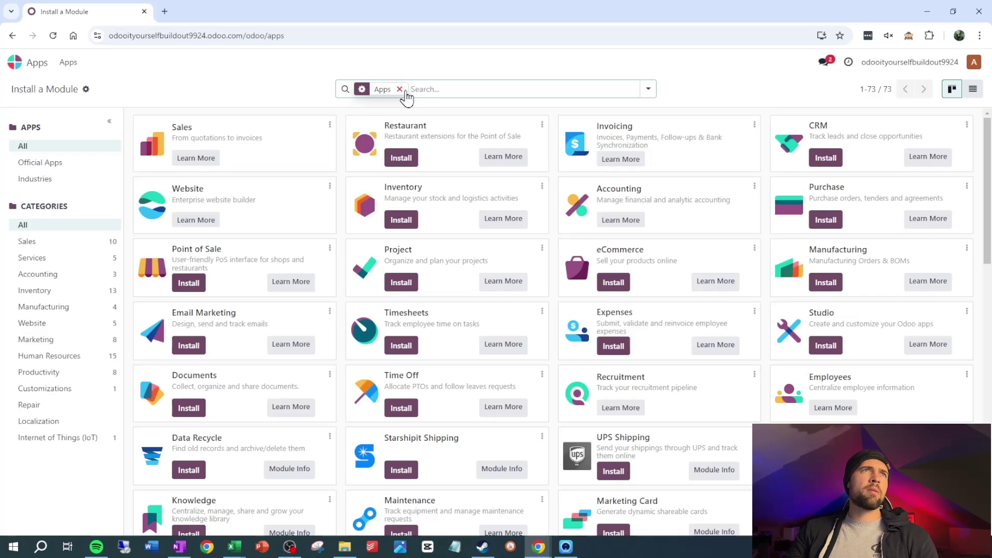
Search all modules for 'customer statement' and install Accounting Customer Statements.
left_click(399, 90)
type("custome")
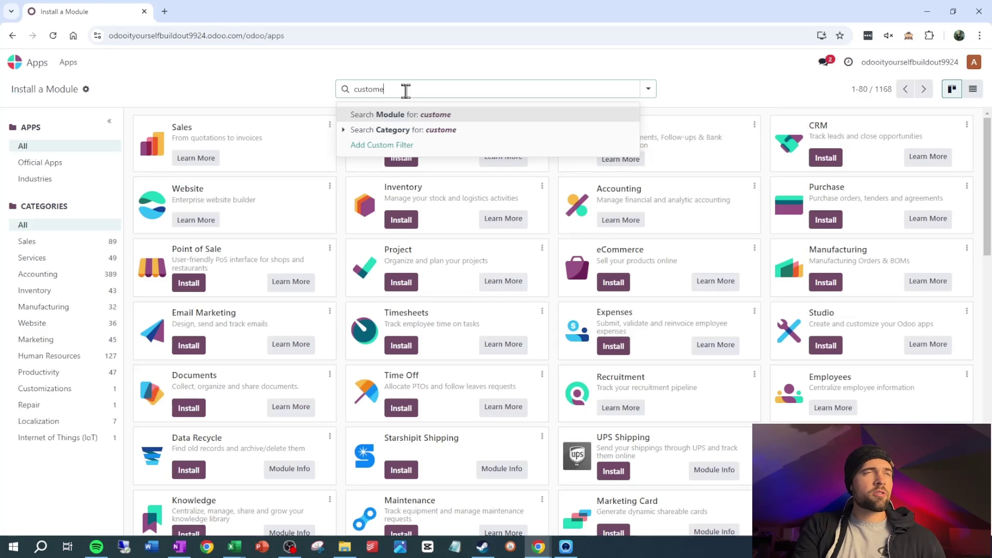
type("r statement")
key("Return")
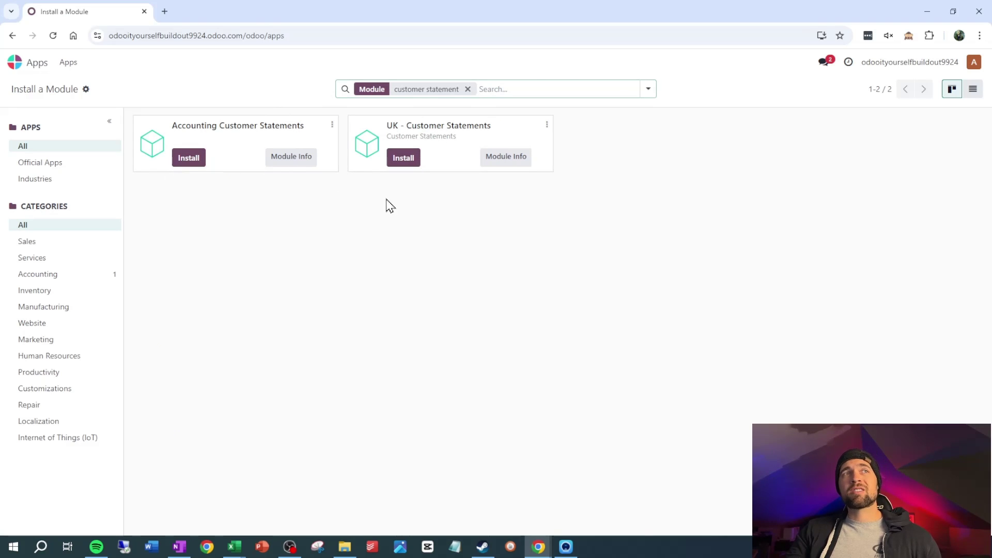
left_click(204, 157)
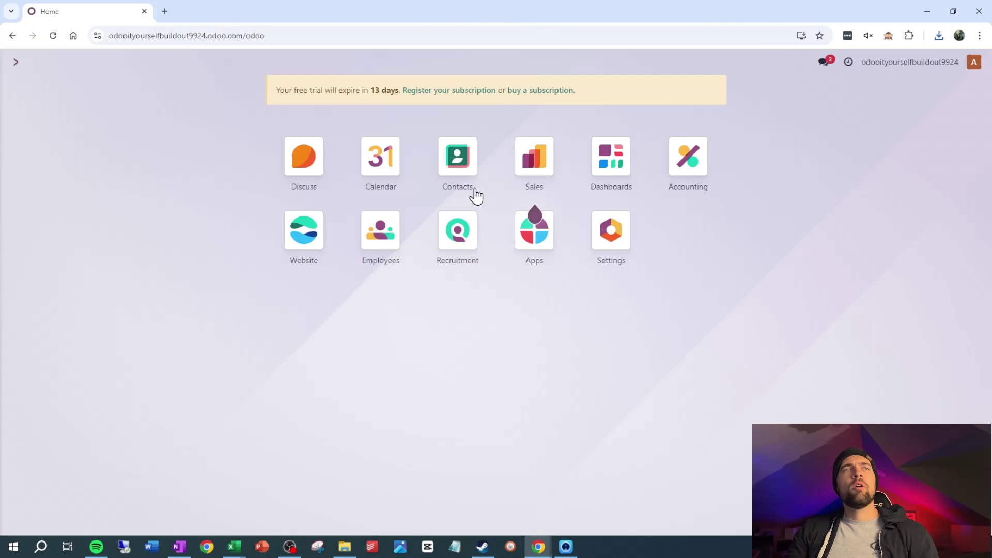
Print the Customer Statement for the first contact in the Contacts app.
left_click(470, 185)
left_click(112, 183)
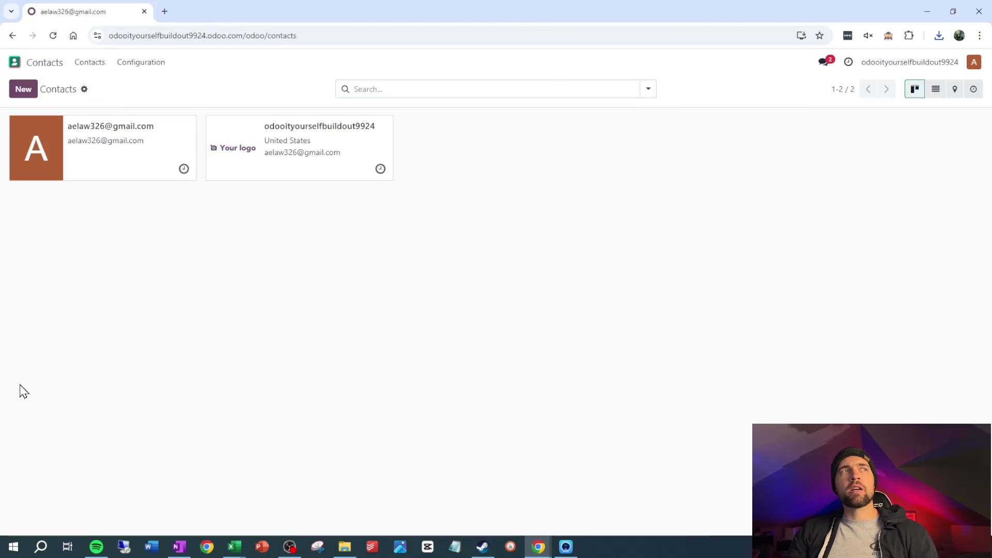
left_click(123, 102)
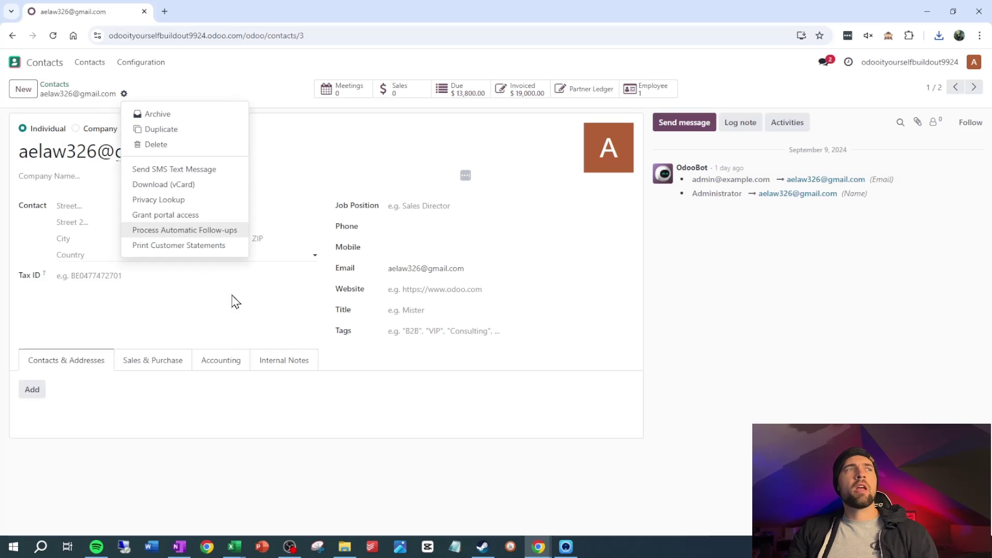
left_click(208, 245)
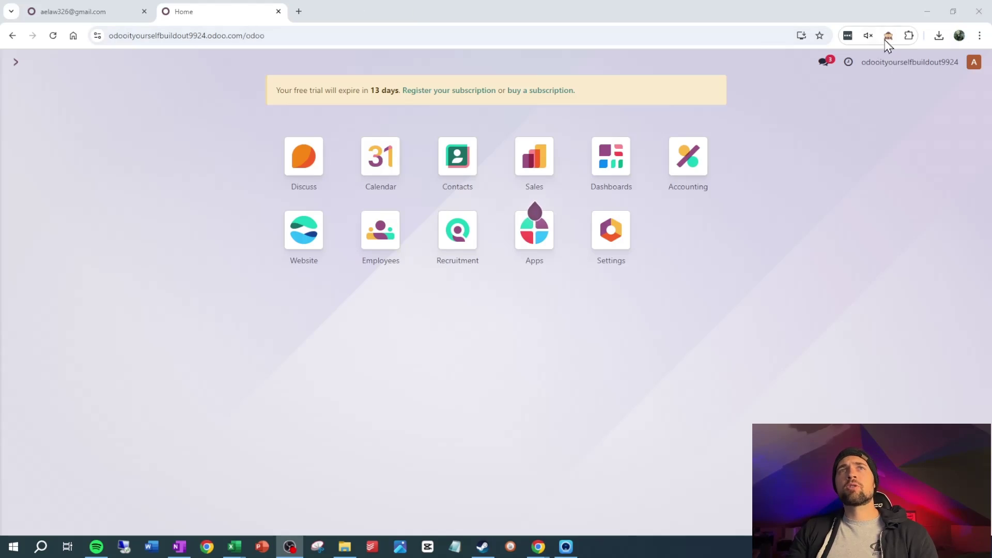
Enable developer mode and go to the Scheduled Actions list.
left_click(889, 35)
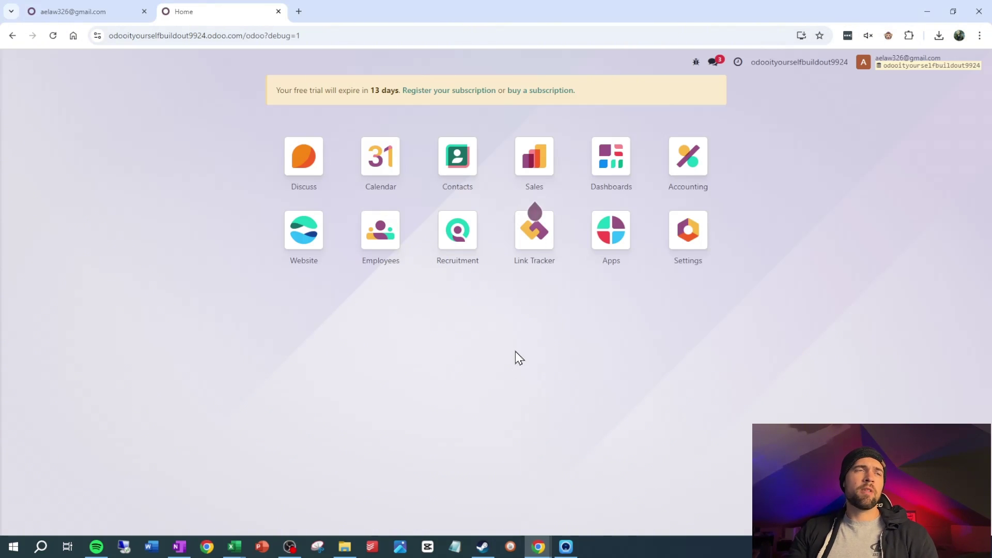
type("schedu")
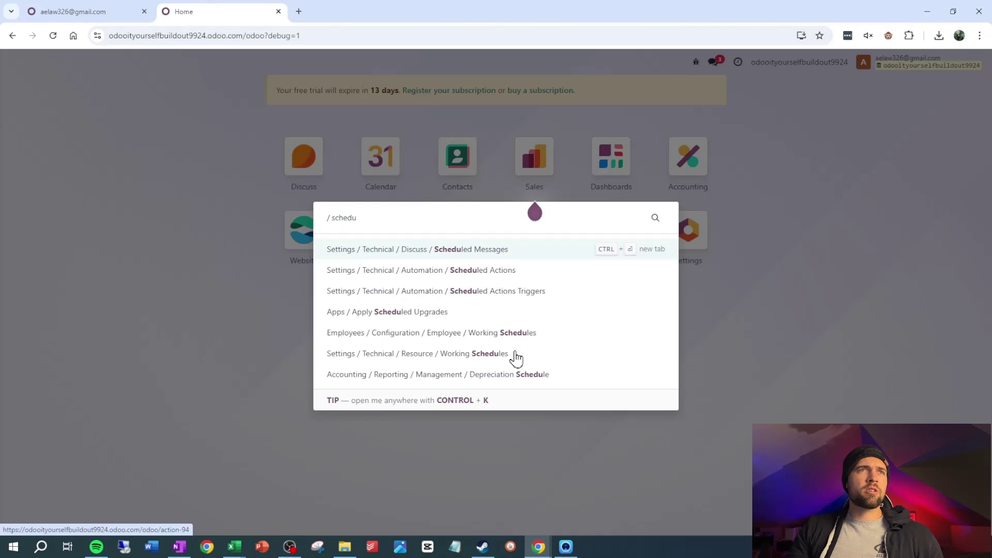
left_click(510, 276)
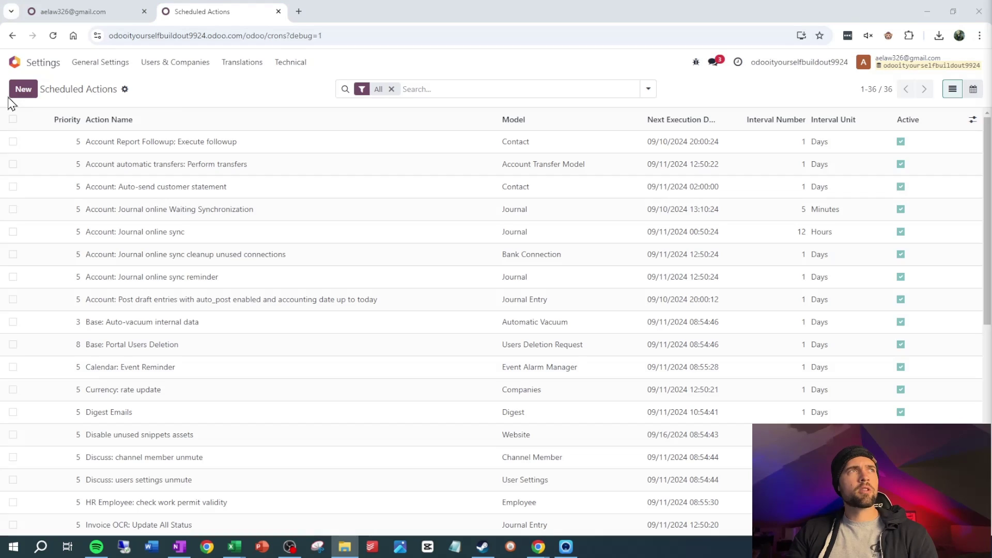
Create a new scheduled action 'Send Monthly Customer Statements' with model Contact (res.partner).
left_click(23, 89)
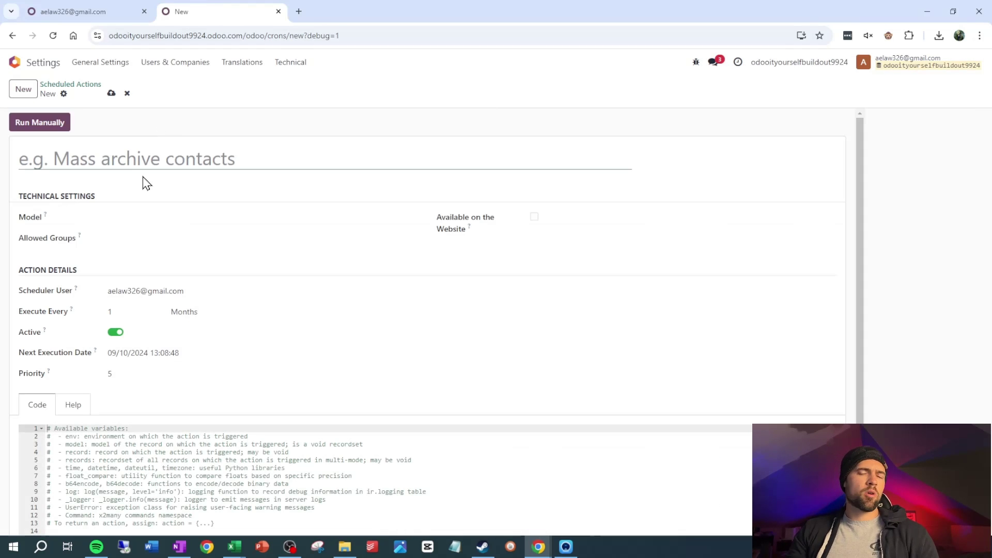
type("Send Monthly Customer Statement")
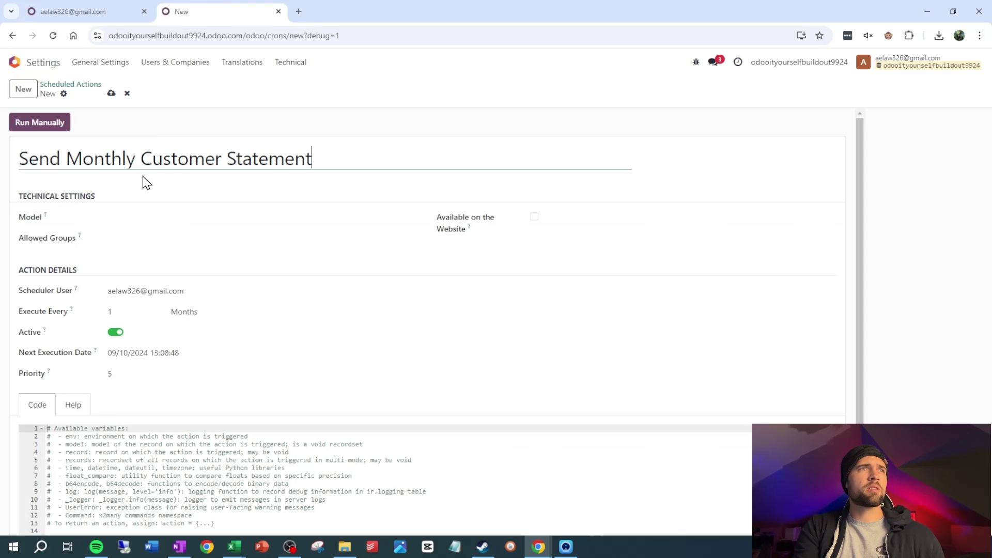
type("s")
left_click(169, 218)
type("res")
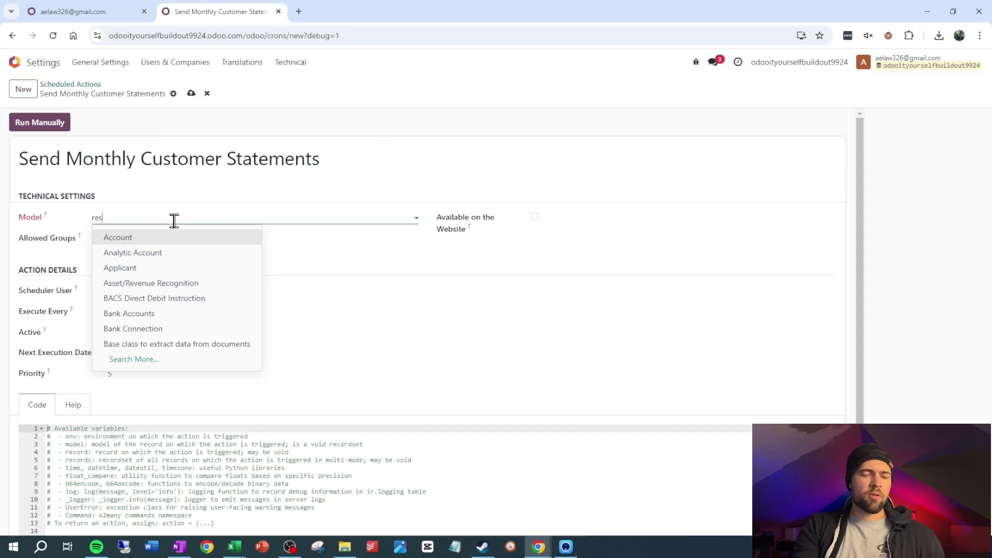
type(".partner")
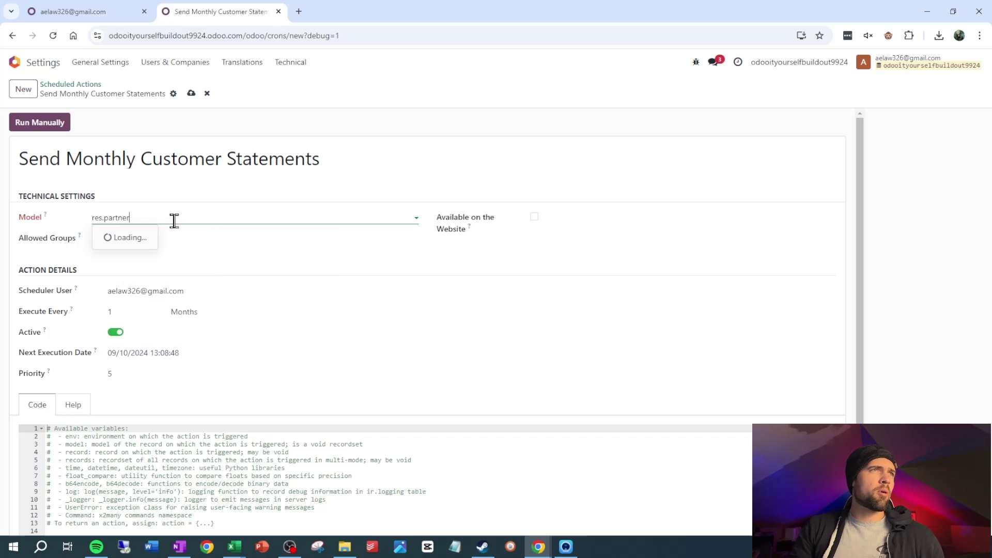
left_click(129, 255)
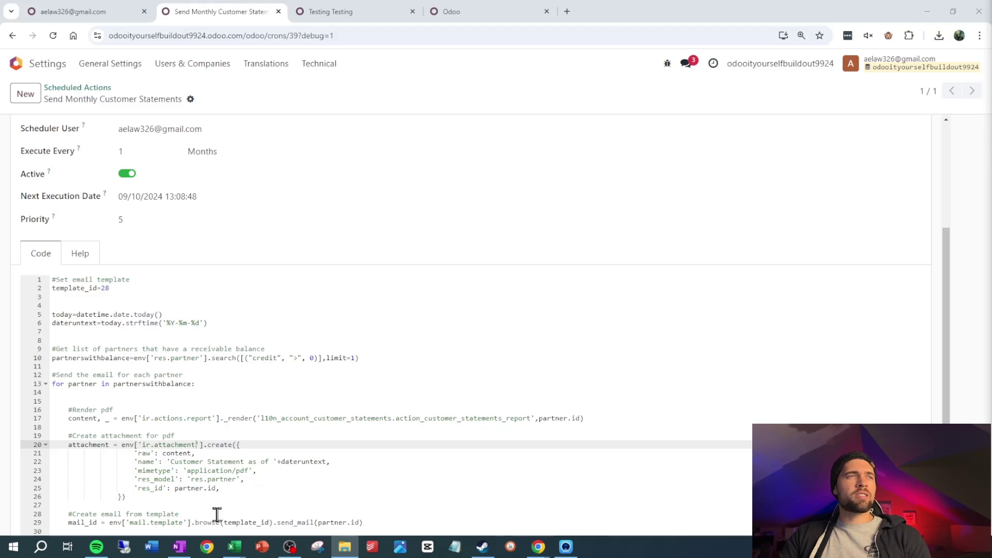
left_click(119, 288)
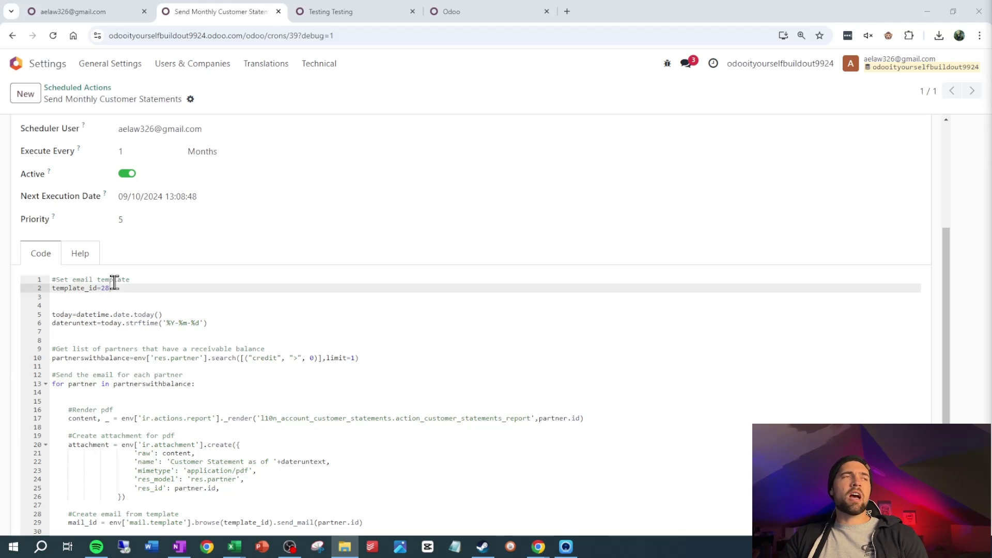
left_click(355, 10)
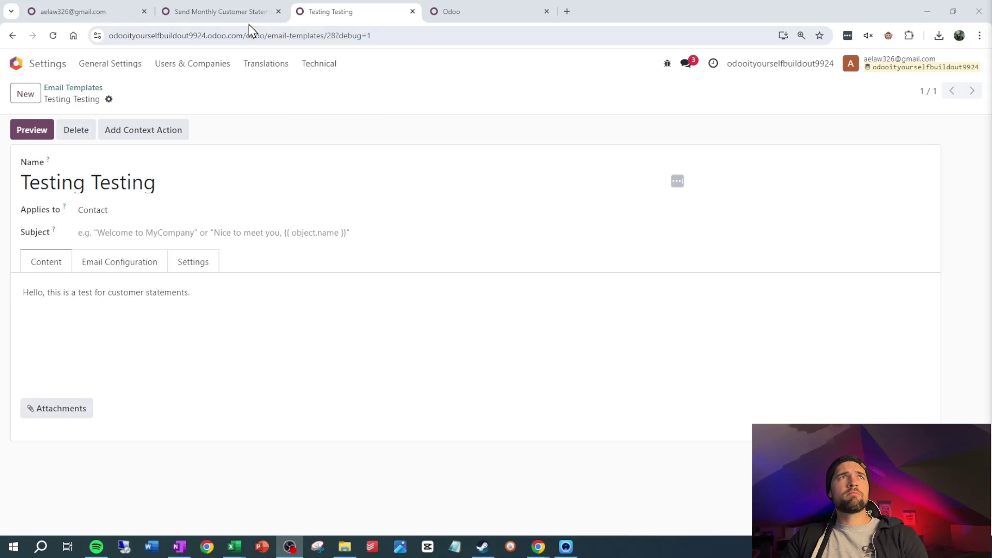
left_click(240, 11)
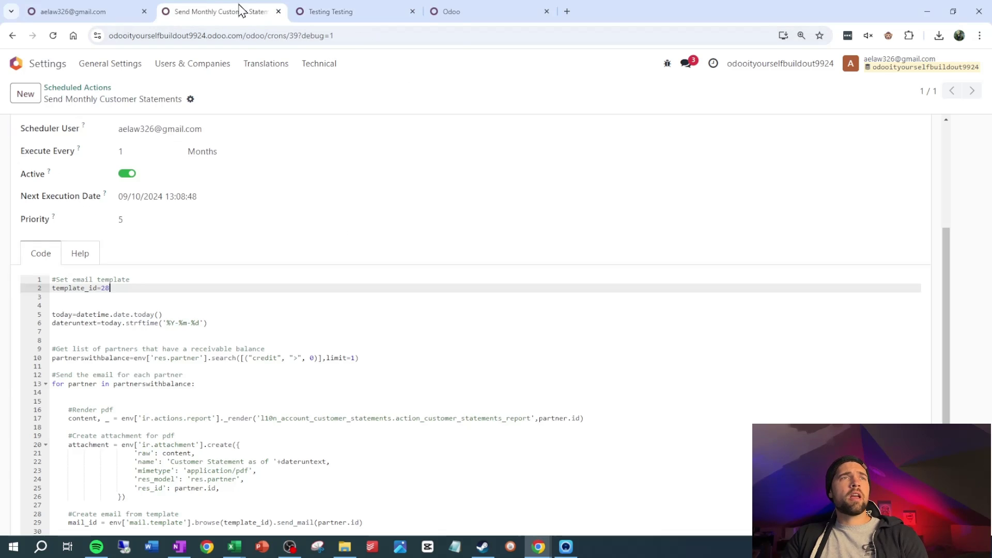
left_click(118, 295)
scroll(117, 295, "down", 1)
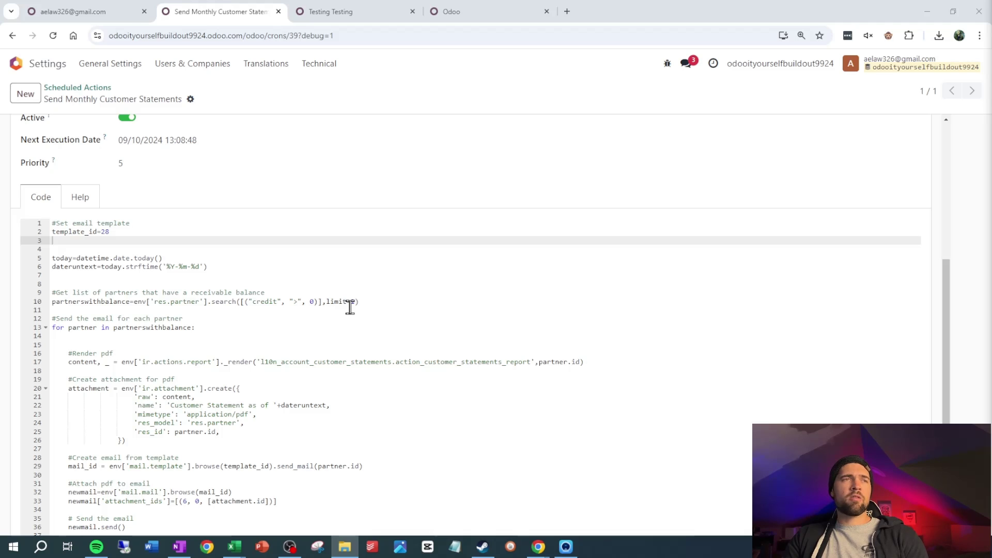
Select ',limit=1' on code line 10, then run the scheduled action manually once.
left_click_drag(322, 301, 352, 303)
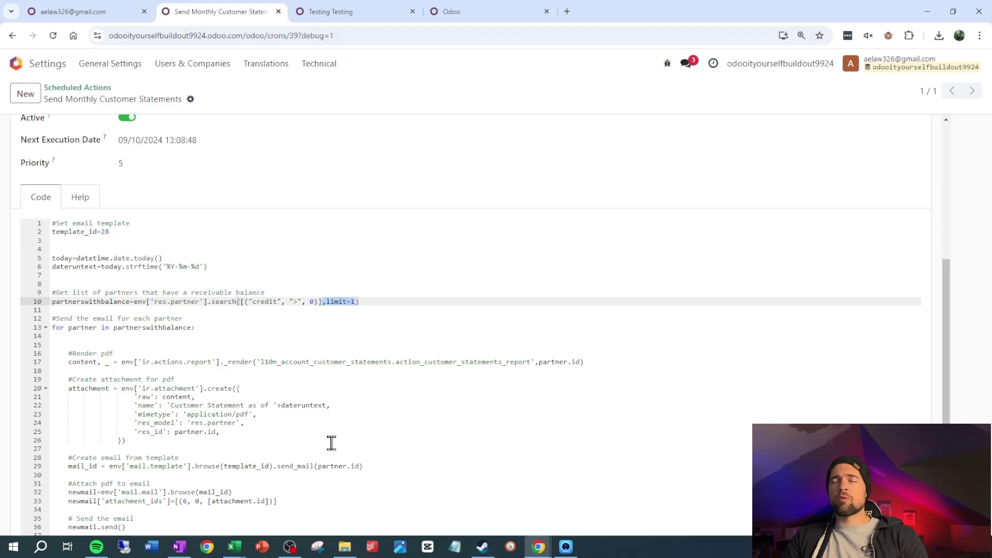
scroll(328, 443, "down", 1)
left_click(114, 298)
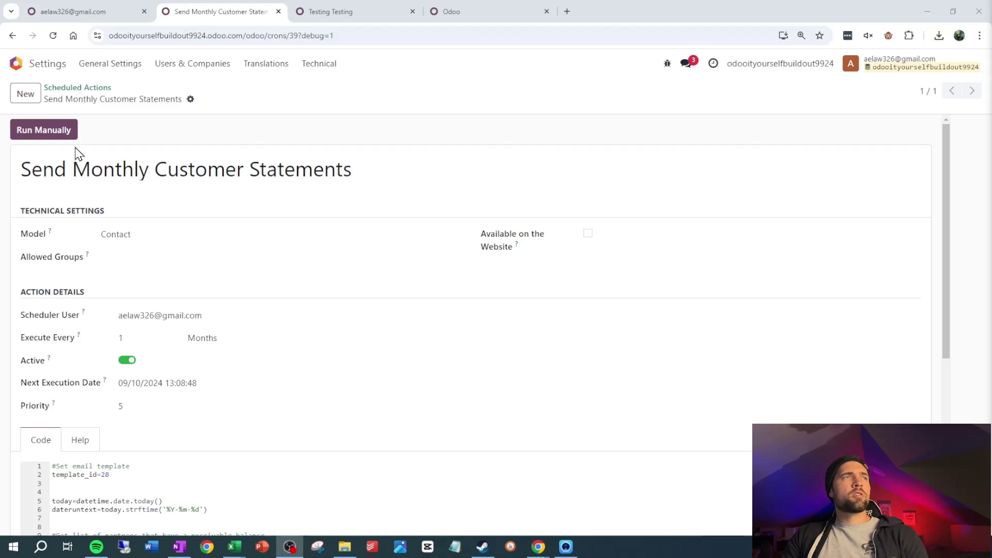
left_click(76, 138)
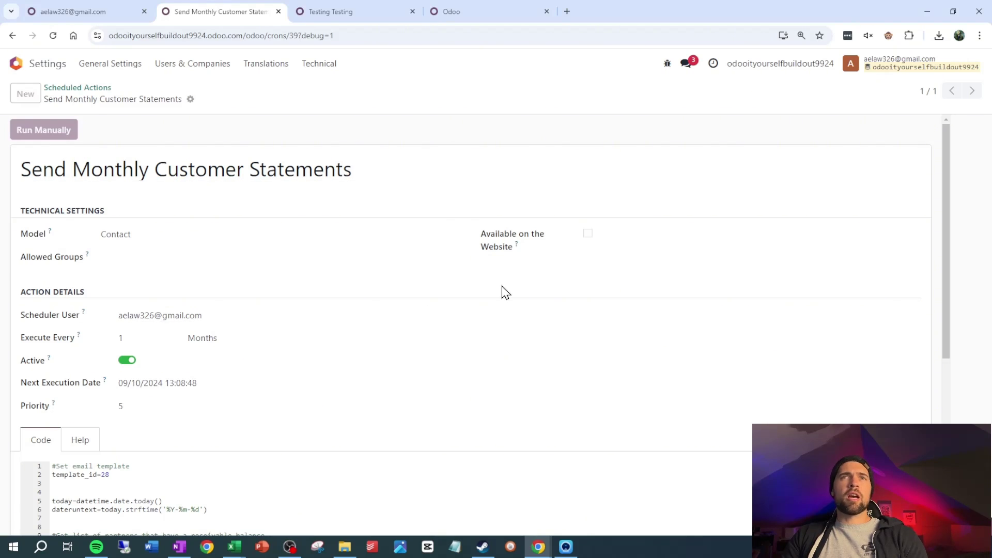
Check the Testing Testing template's content, settings and email configuration, then view the received statement email.
left_click(331, 12)
left_click(51, 262)
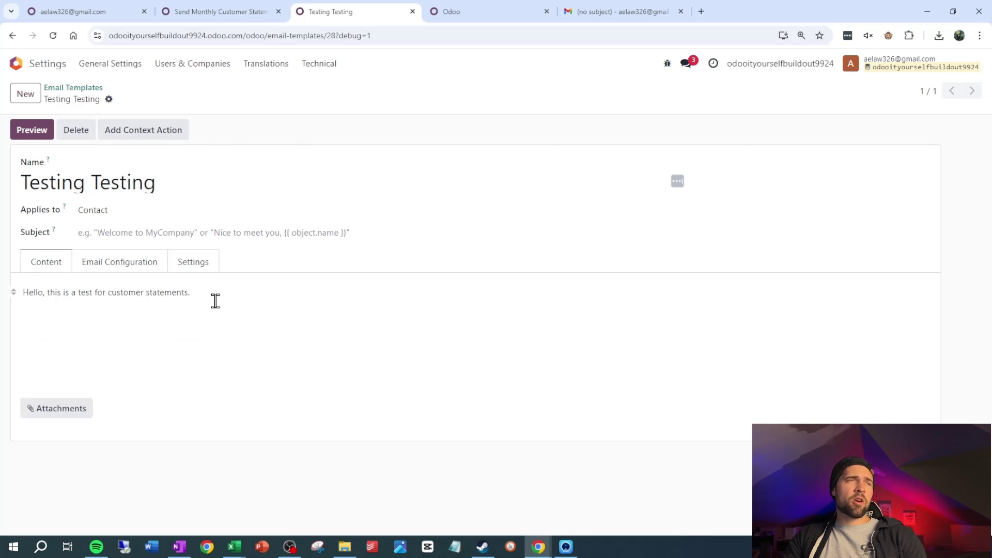
left_click(192, 264)
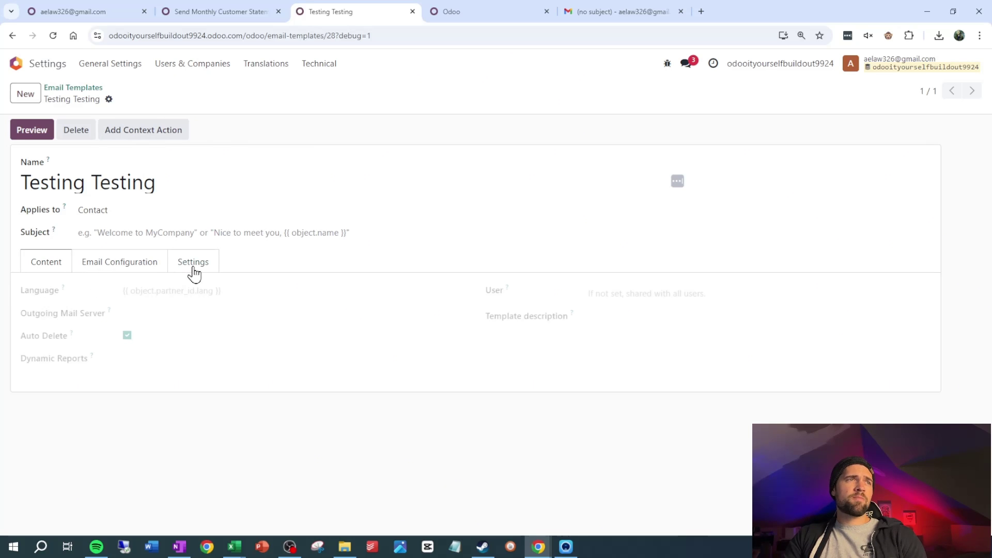
left_click(115, 264)
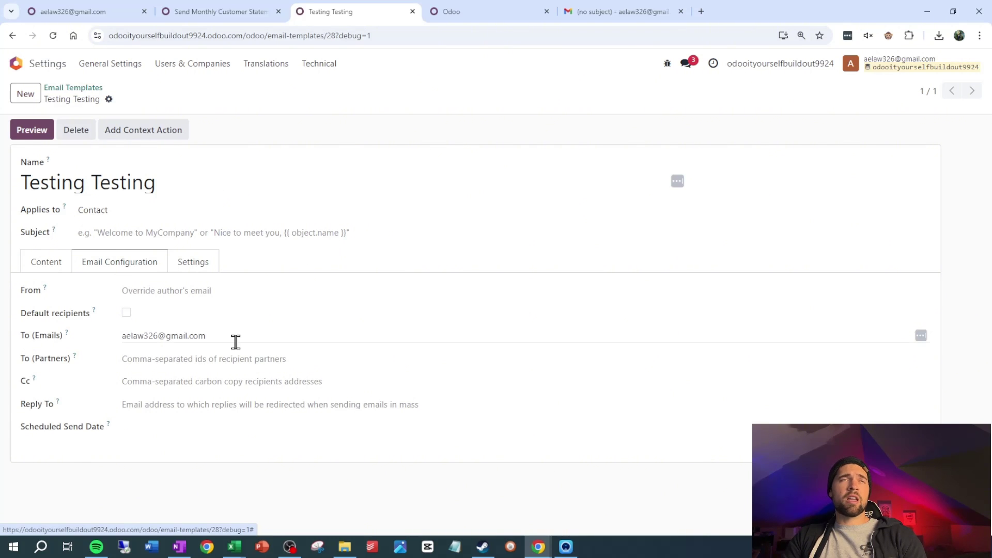
left_click(597, 12)
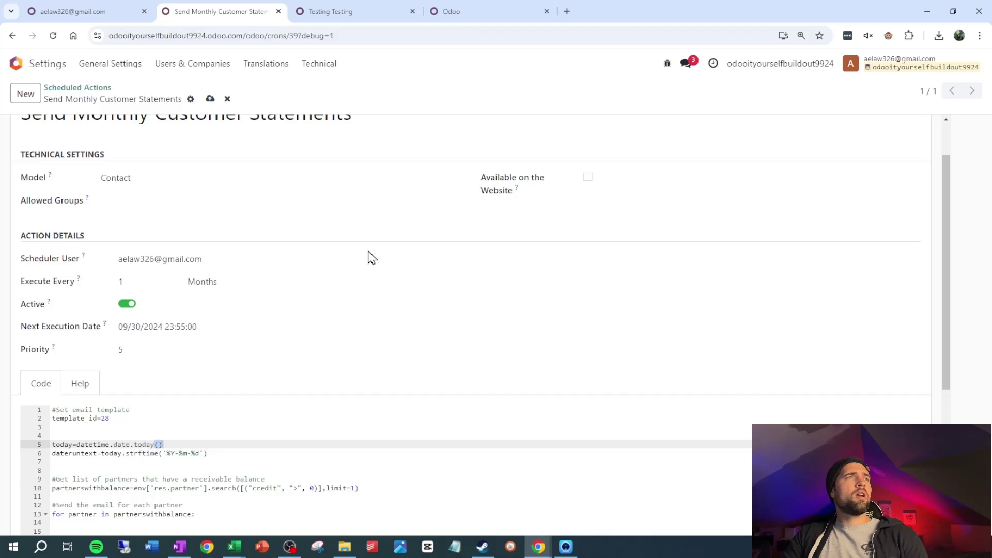
Bring up the '[AL] Monthly Statement' action and scroll through its partner-ledger code.
scroll(372, 257, "up", 2)
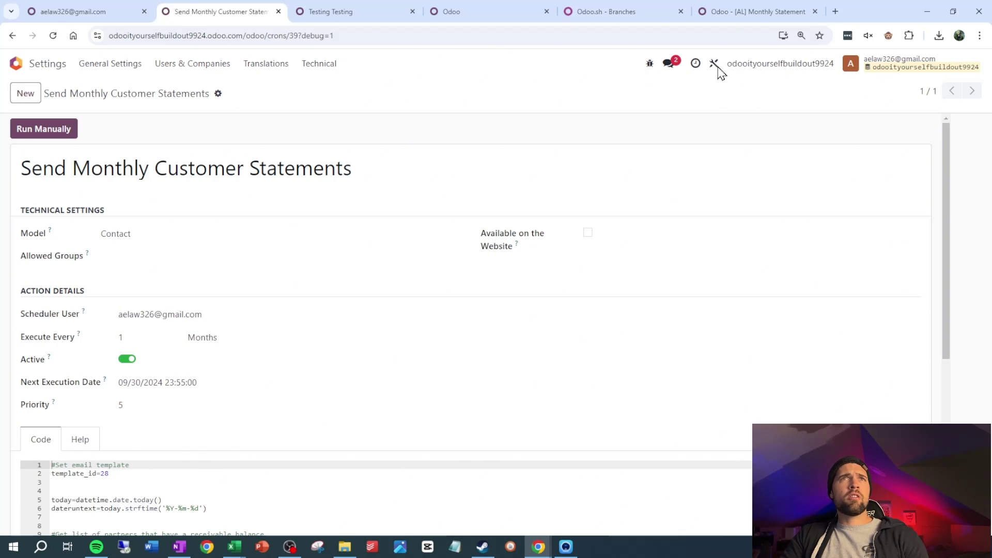
left_click(746, 10)
scroll(321, 248, "down", 2)
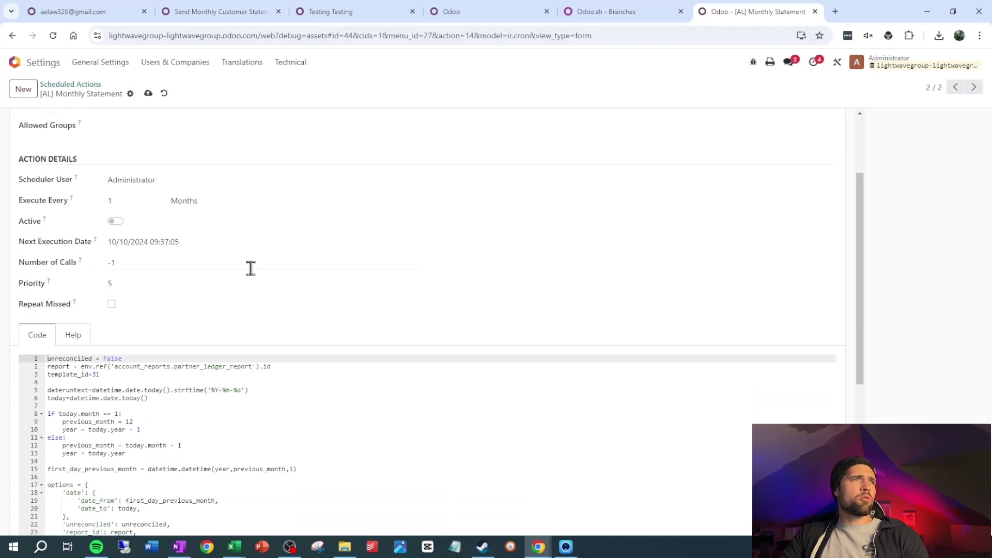
scroll(250, 268, "up", 1)
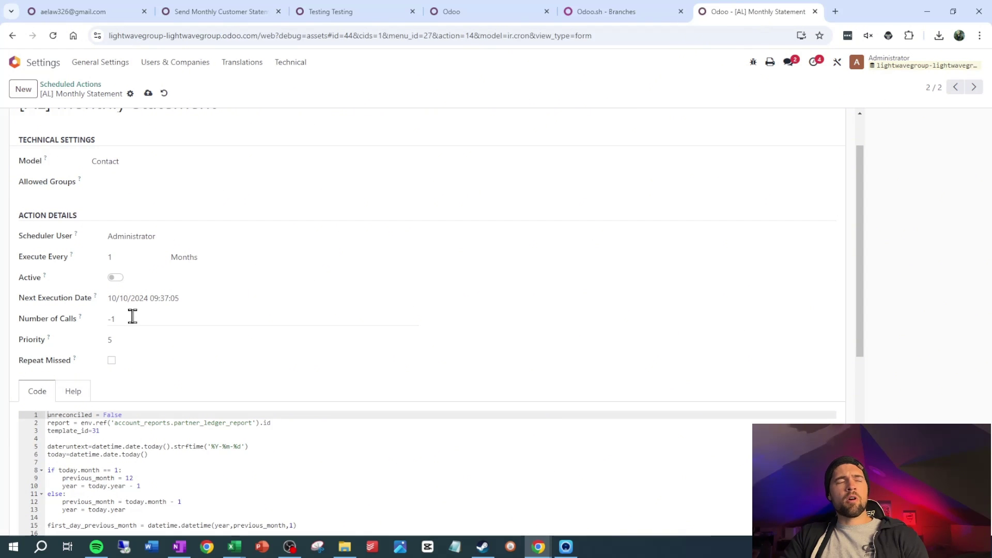